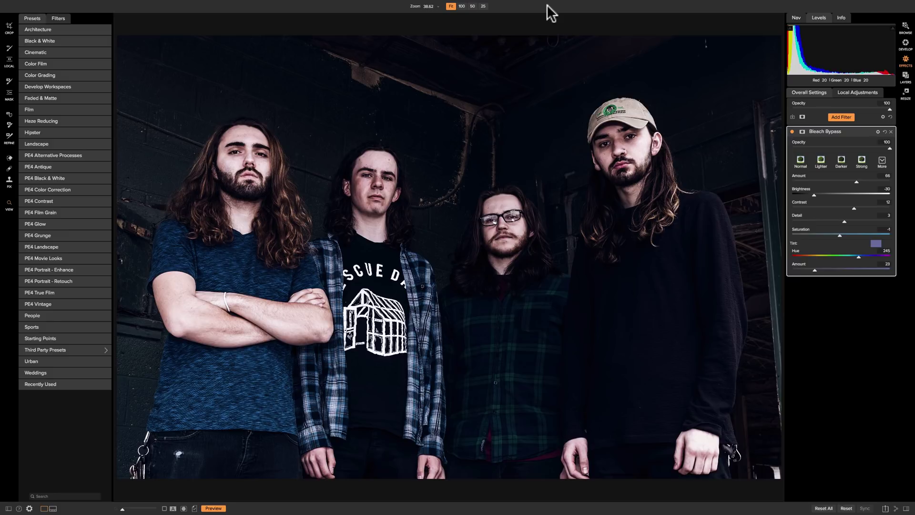
# Step: Switch to Photoshop and examine the focus falloff in the black-and-white banjo portrait and the blue-scarf portrait, then minimize its window
pyautogui.moveTo(572, 510)
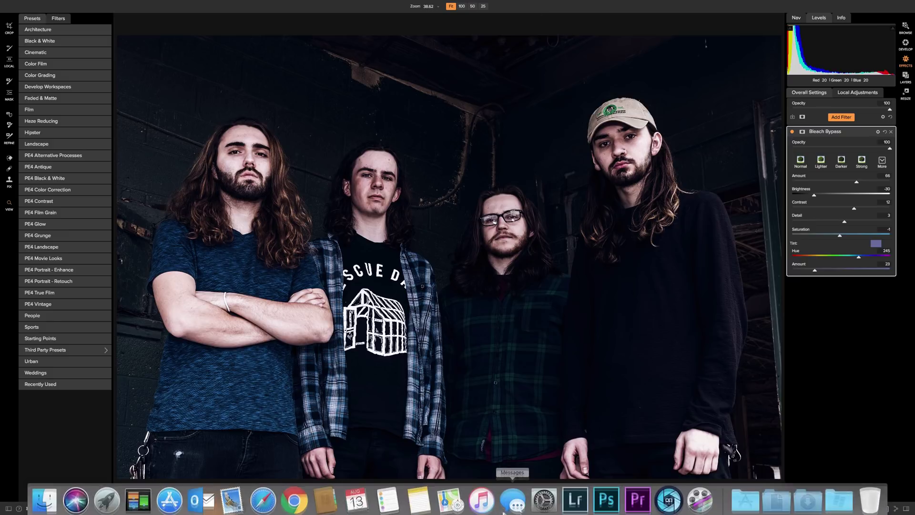
pyautogui.click(605, 497)
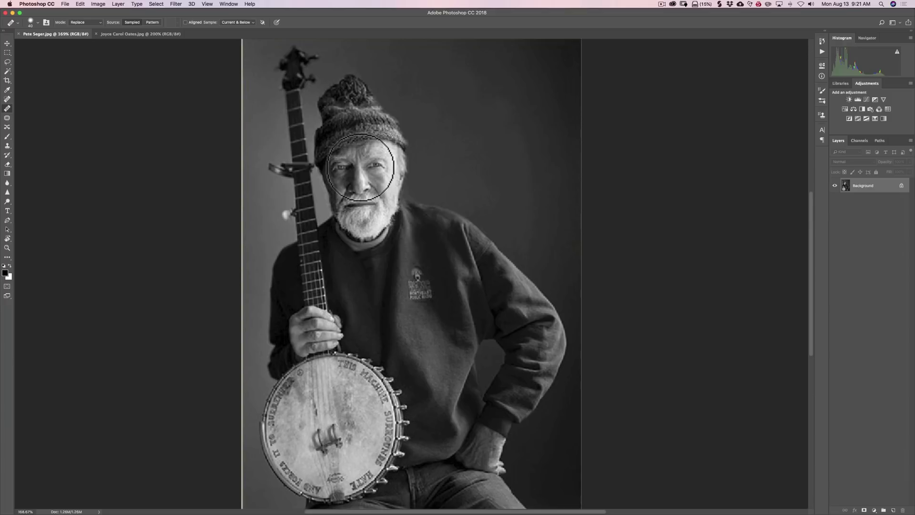
pyautogui.hscroll(5, 360, 167)
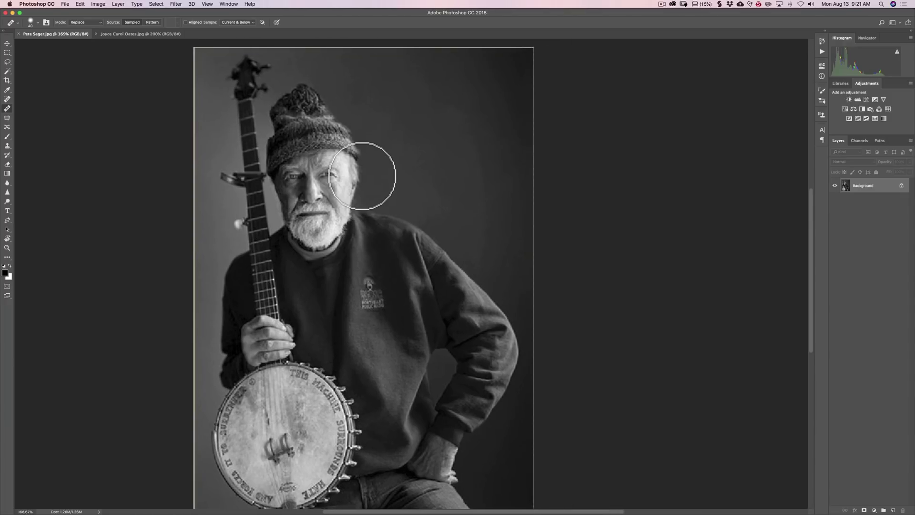
pyautogui.hscroll(-2, 359, 176)
pyautogui.hscroll(-3, 365, 177)
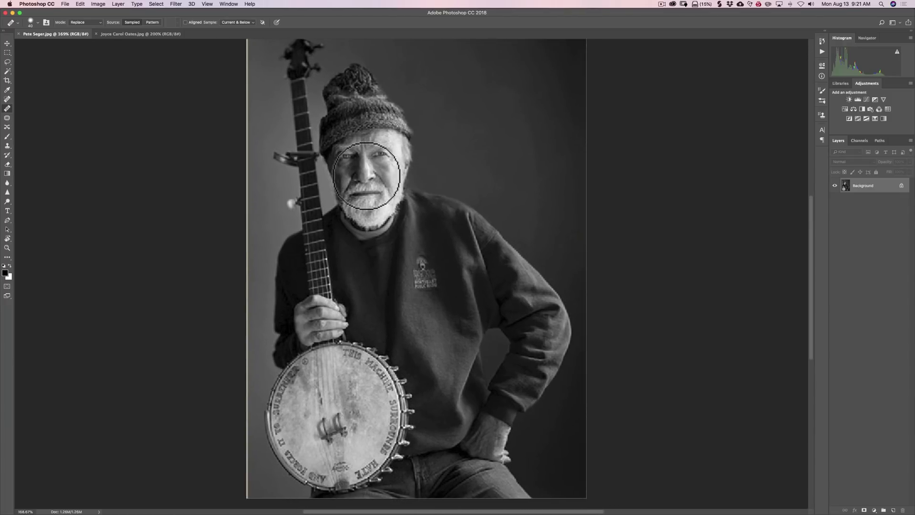
pyautogui.scroll(1, 366, 175)
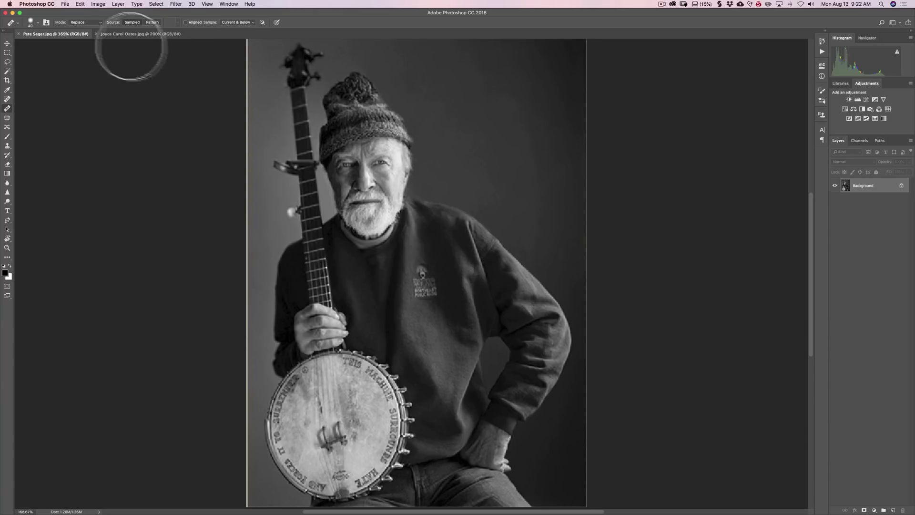
pyautogui.click(114, 35)
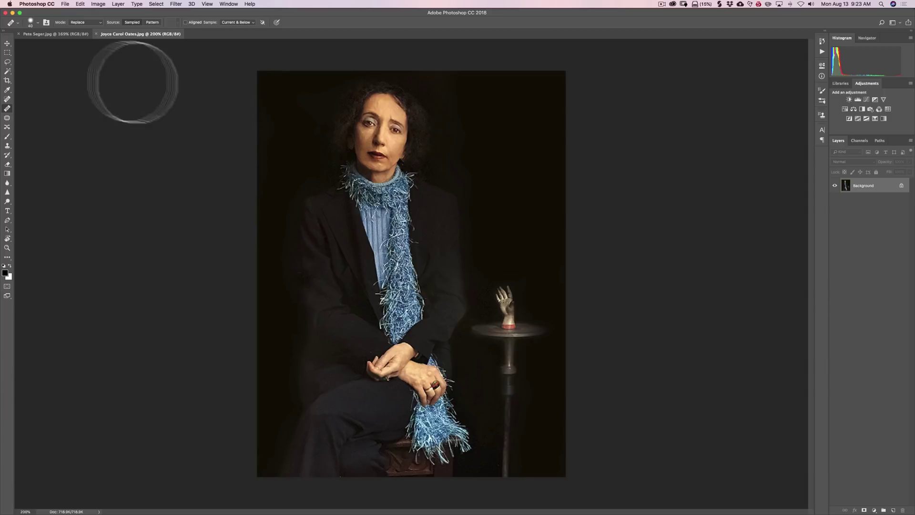
pyautogui.click(12, 13)
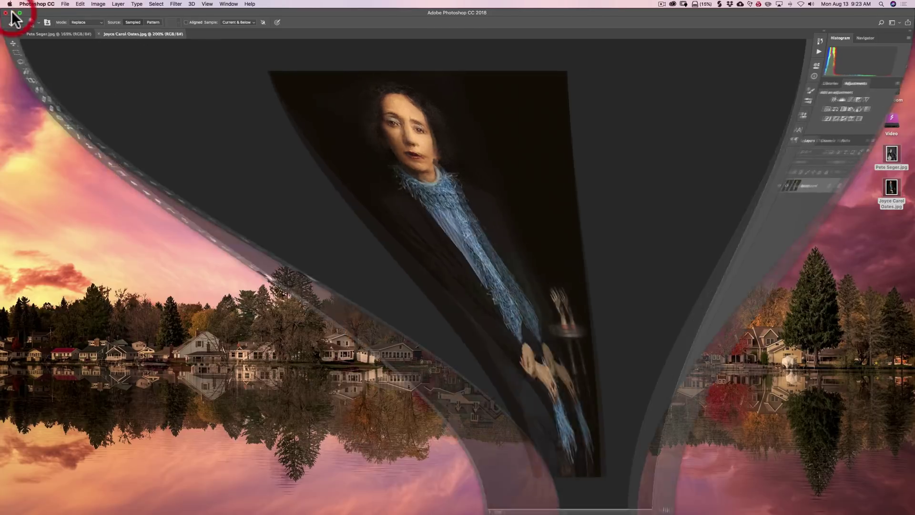
# Step: Switch back to ON1 Photo RAW and add a Lens Blur filter above Bleach Bypass on the band photo
pyautogui.moveTo(550, 512)
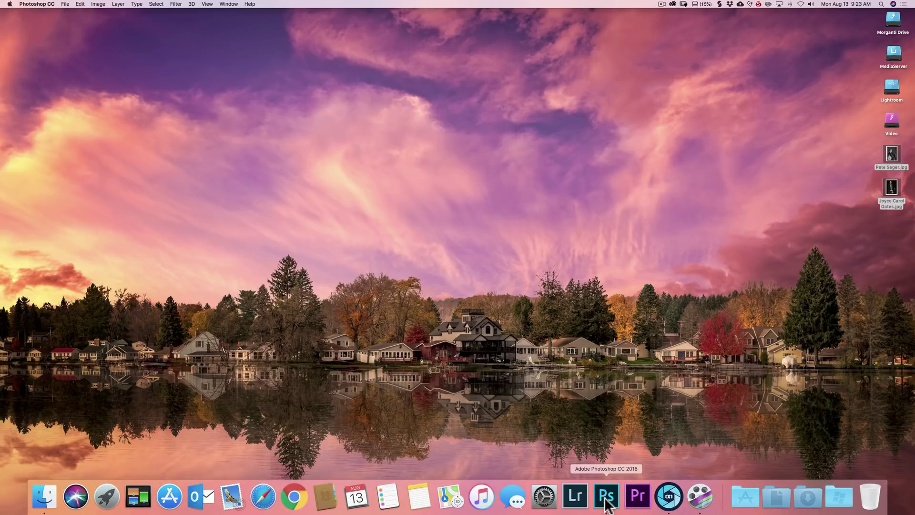
pyautogui.click(668, 497)
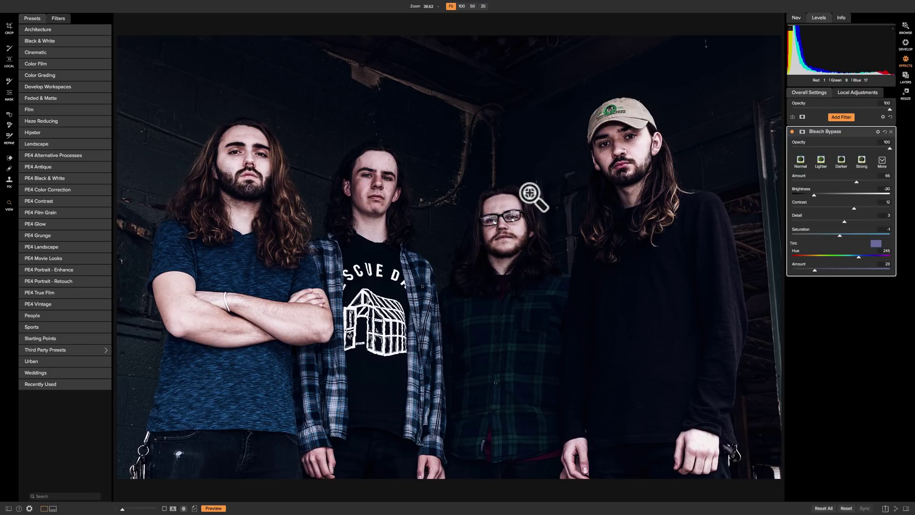
pyautogui.click(842, 116)
pyautogui.click(809, 213)
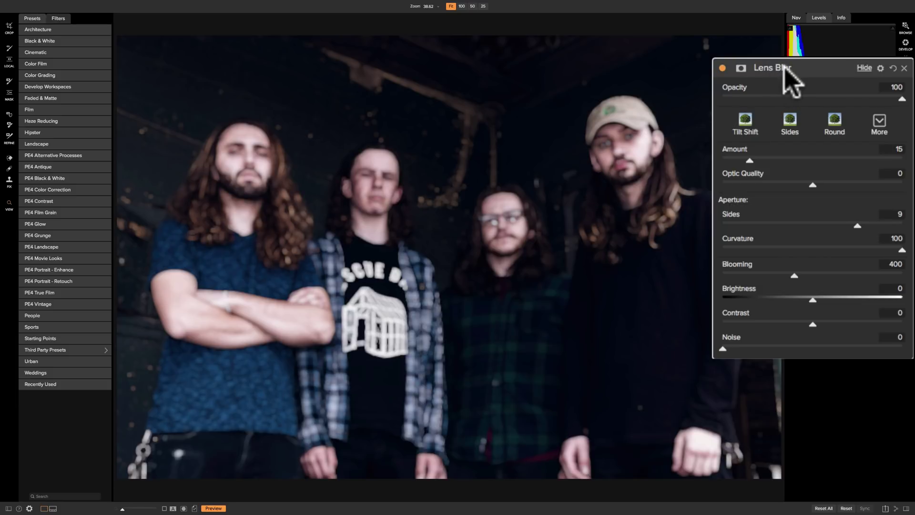
# Step: Compare the Tilt Shift, Sides and Round styles of the Lens Blur filter on the photo
pyautogui.click(744, 125)
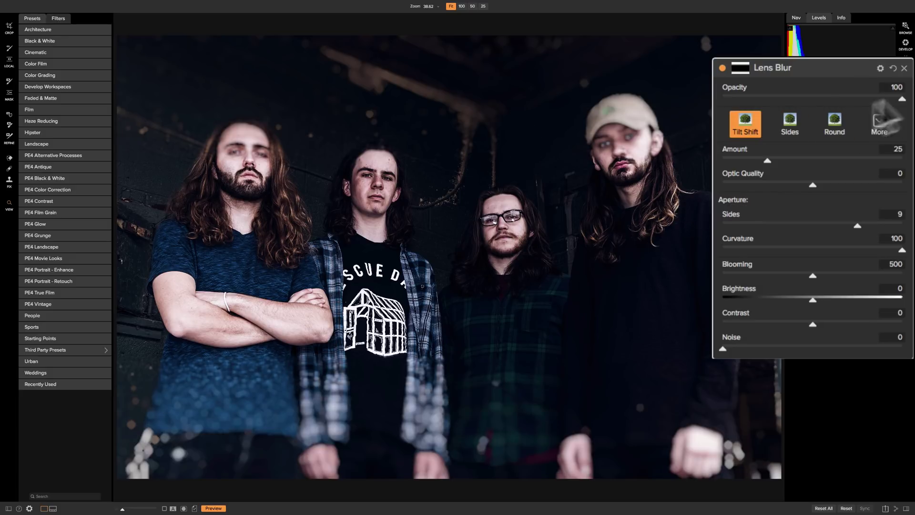
pyautogui.click(788, 125)
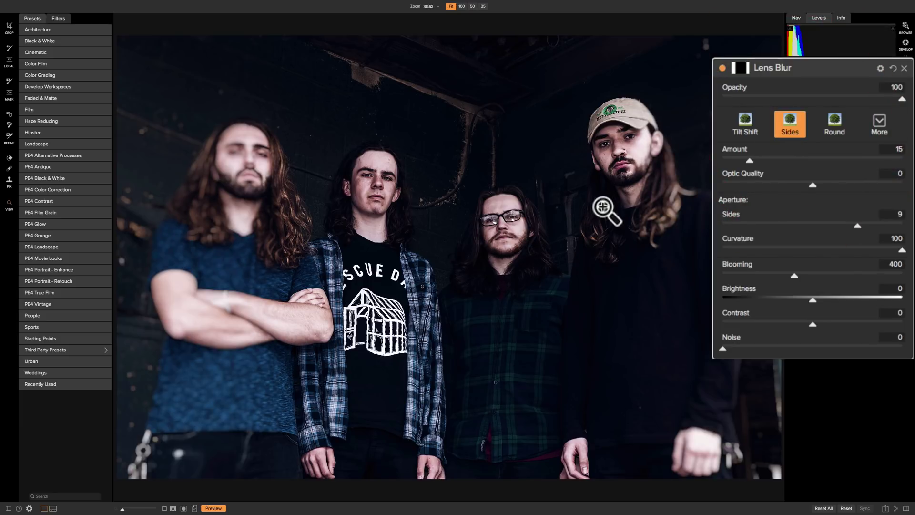
pyautogui.click(745, 125)
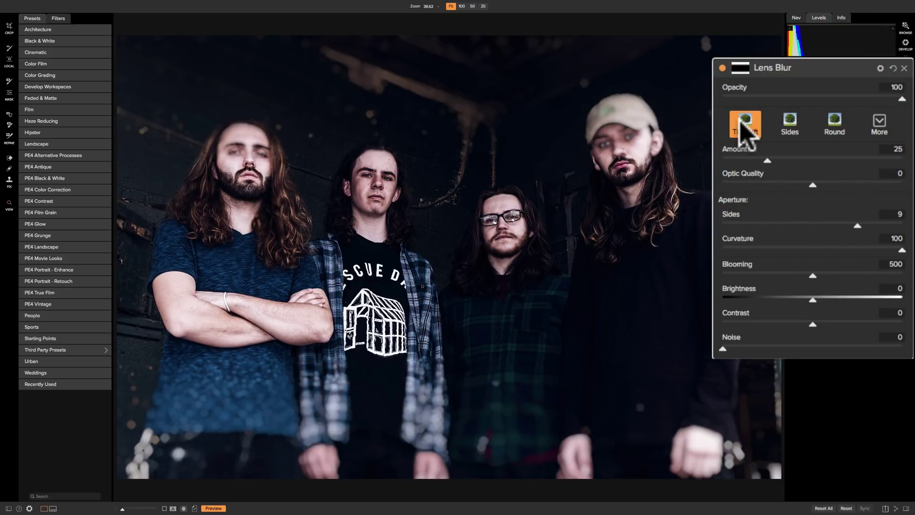
pyautogui.click(788, 129)
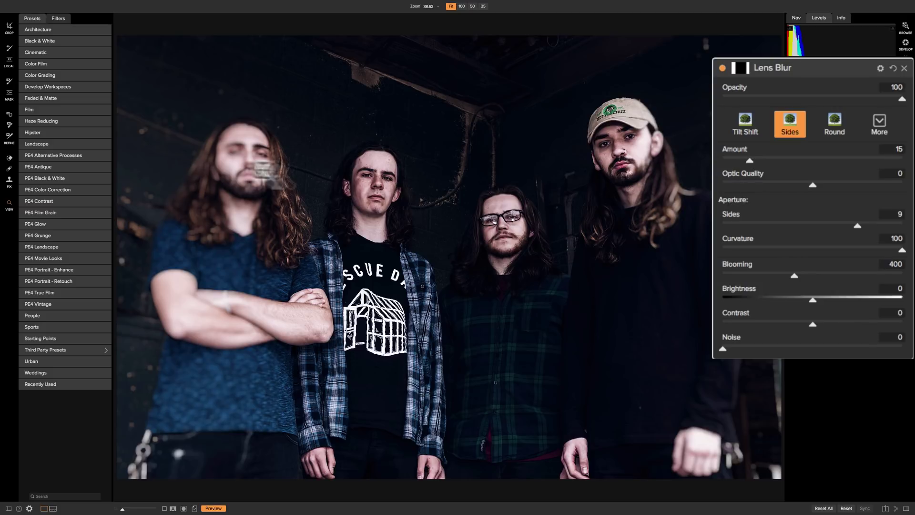
pyautogui.click(838, 126)
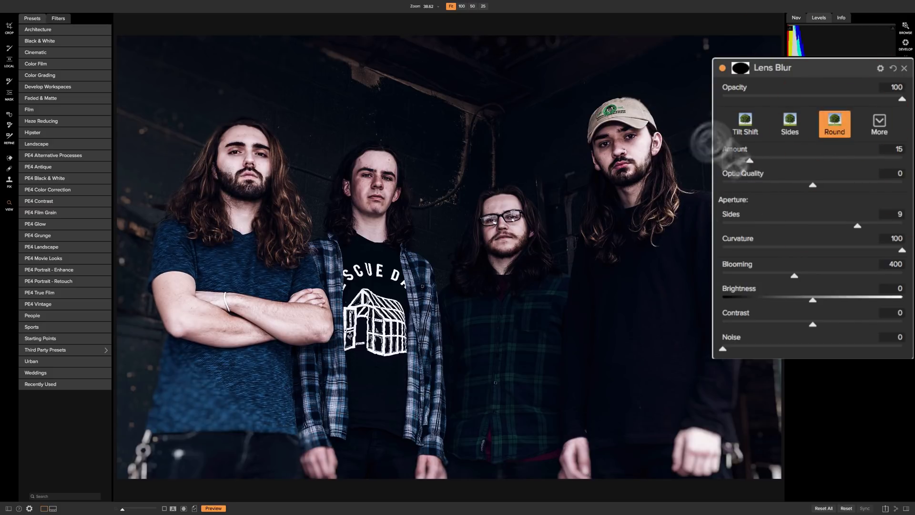
# Step: Apply the Bokeh Small style to the Lens Blur filter, also choosing it from the enlarged style previews
pyautogui.click(879, 123)
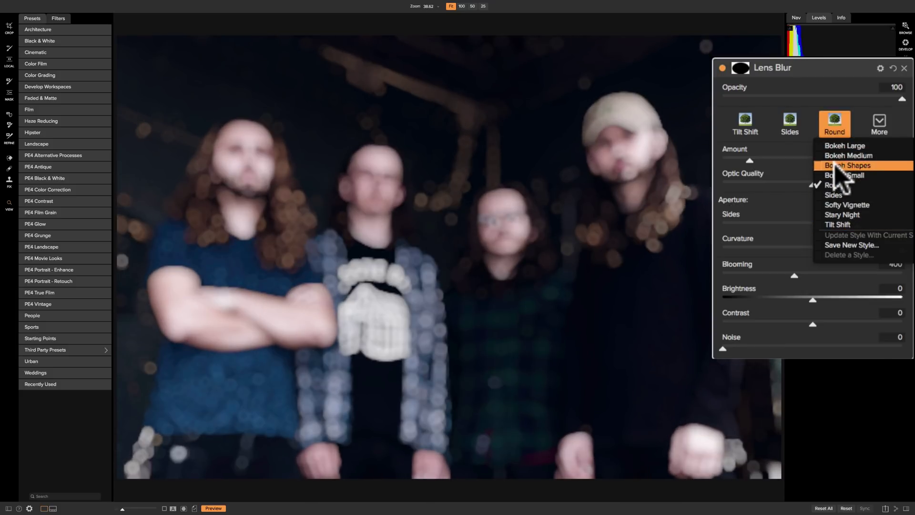
pyautogui.click(841, 175)
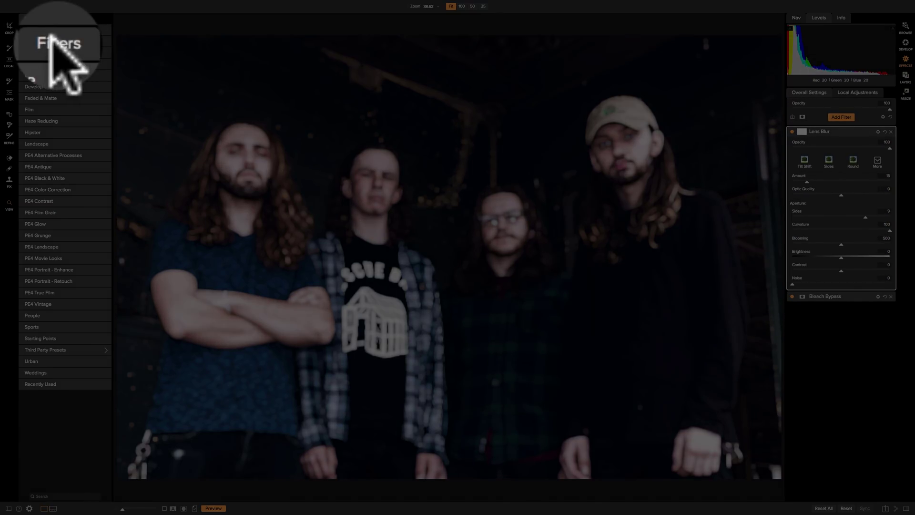
pyautogui.click(58, 18)
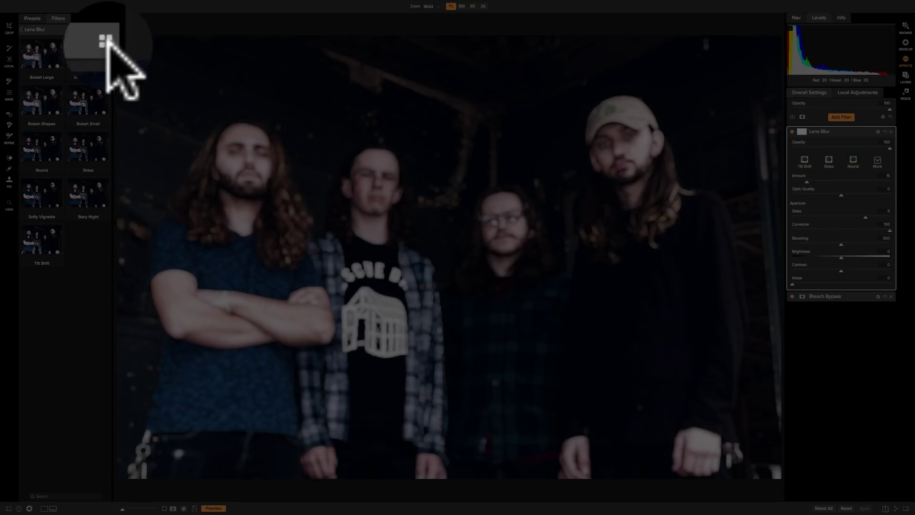
pyautogui.click(105, 40)
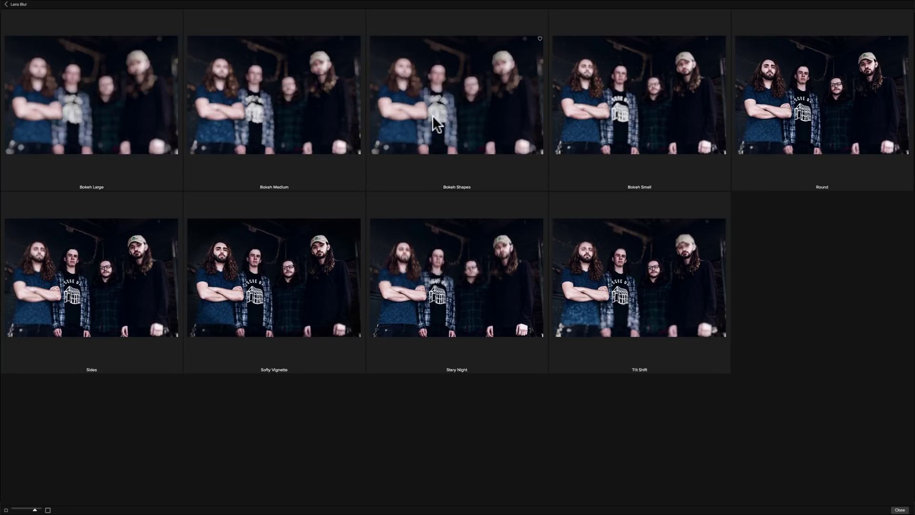
pyautogui.click(638, 105)
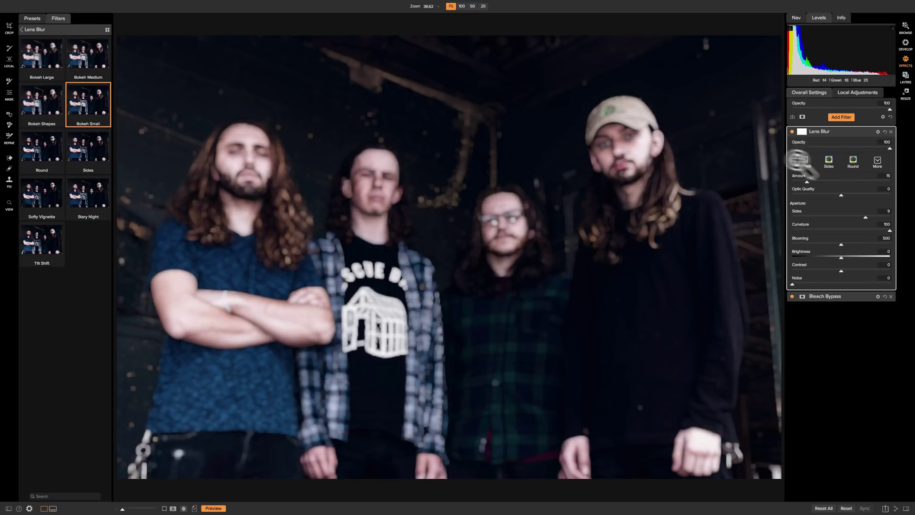
# Step: Set the Lens Blur Amount to 48 and try Optic Quality at both extremes, -100 and 100, ending at 2
pyautogui.moveTo(806, 181)
pyautogui.mouseDown()
pyautogui.moveTo(831, 181)
pyautogui.moveTo(810, 163)
pyautogui.moveTo(827, 162)
pyautogui.moveTo(809, 159)
pyautogui.moveTo(823, 190)
pyautogui.moveTo(899, 189)
pyautogui.moveTo(722, 185)
pyautogui.moveTo(868, 190)
pyautogui.moveTo(732, 191)
pyautogui.moveTo(744, 186)
pyautogui.mouseUp()
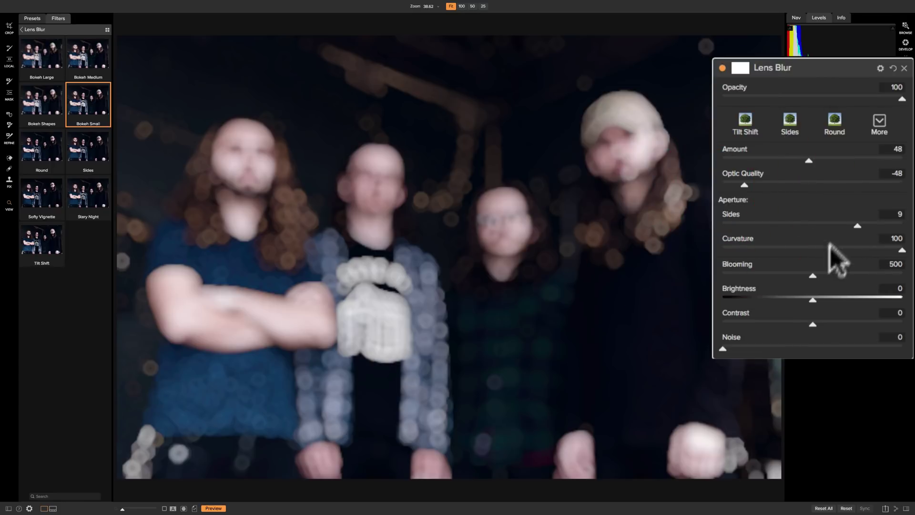
pyautogui.moveTo(744, 186)
pyautogui.mouseDown()
pyautogui.moveTo(728, 187)
pyautogui.moveTo(795, 186)
pyautogui.moveTo(721, 186)
pyautogui.moveTo(798, 184)
pyautogui.moveTo(417, 199)
pyautogui.mouseUp()
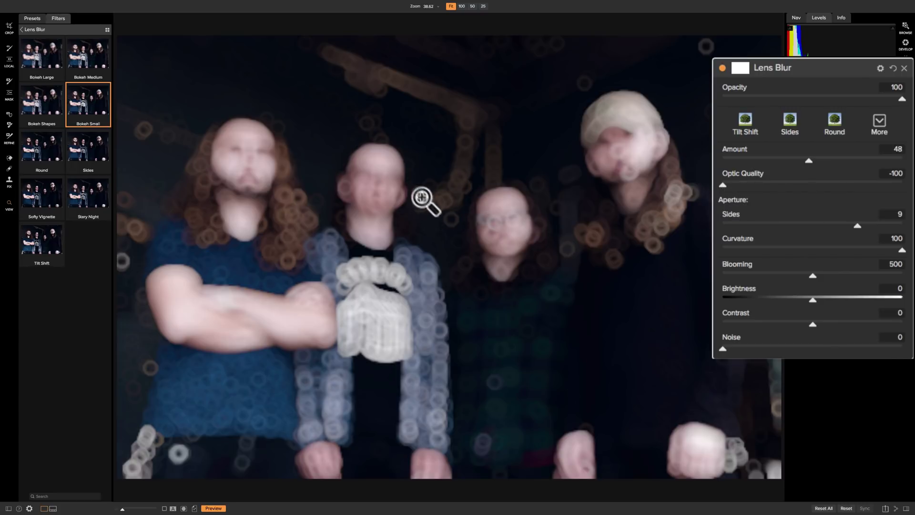
pyautogui.moveTo(723, 185); pyautogui.dragTo(914, 185)
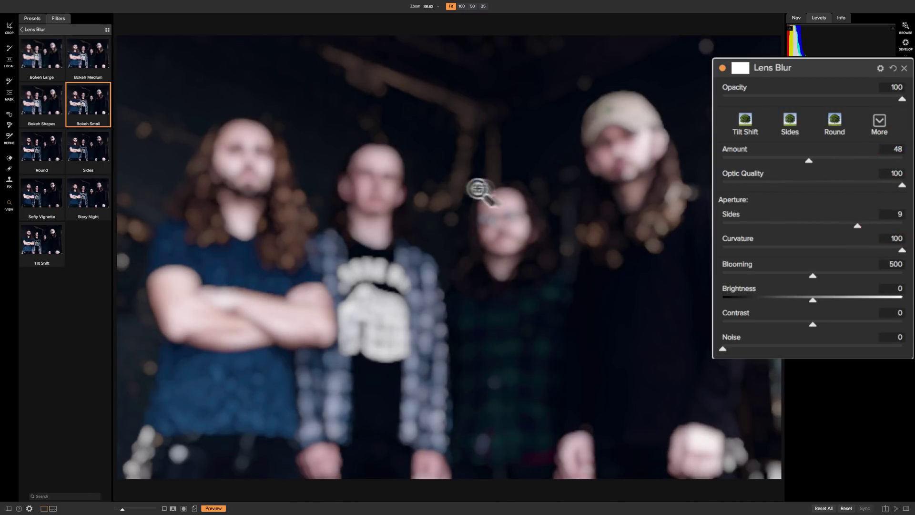
pyautogui.moveTo(899, 182); pyautogui.dragTo(722, 187)
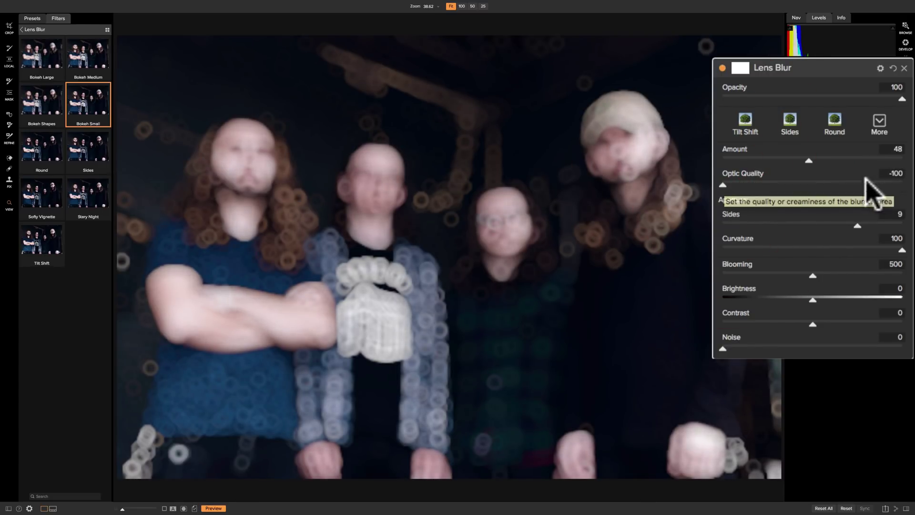
pyautogui.moveTo(722, 185); pyautogui.dragTo(817, 185)
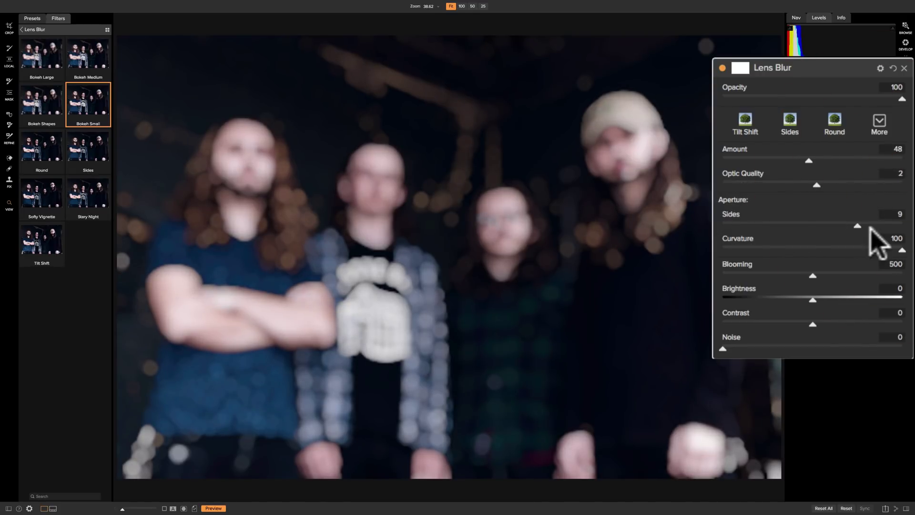
# Step: Set the Lens Blur aperture to 7 Sides with Curvature 5 and raise Blooming to 1000
pyautogui.moveTo(859, 226); pyautogui.dragTo(881, 227)
pyautogui.moveTo(815, 228)
pyautogui.mouseDown()
pyautogui.moveTo(853, 229)
pyautogui.moveTo(812, 228)
pyautogui.mouseUp()
pyautogui.moveTo(898, 252); pyautogui.dragTo(714, 253)
pyautogui.moveTo(773, 257); pyautogui.dragTo(912, 290)
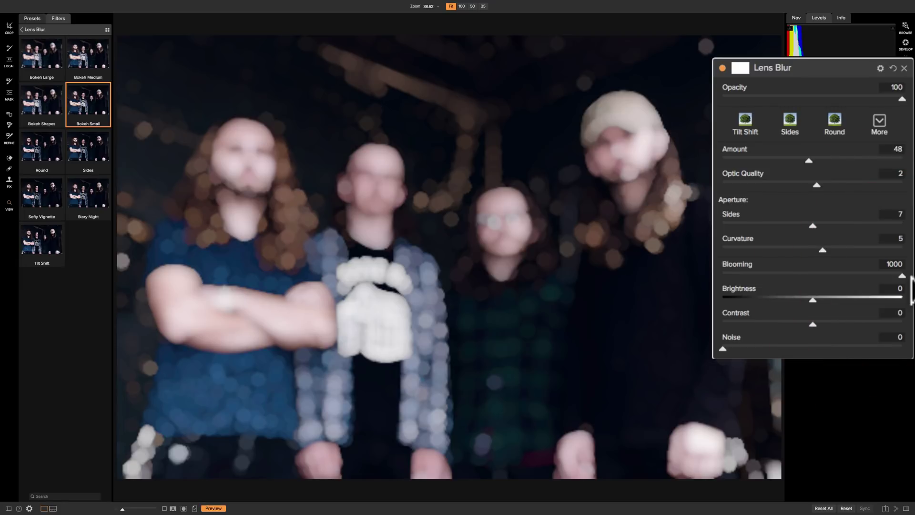
# Step: Set the Lens Blur's Blooming to 624, Brightness to 1, Contrast to 46 and Noise to 44
pyautogui.moveTo(902, 276); pyautogui.dragTo(845, 281)
pyautogui.moveTo(867, 278); pyautogui.dragTo(879, 324)
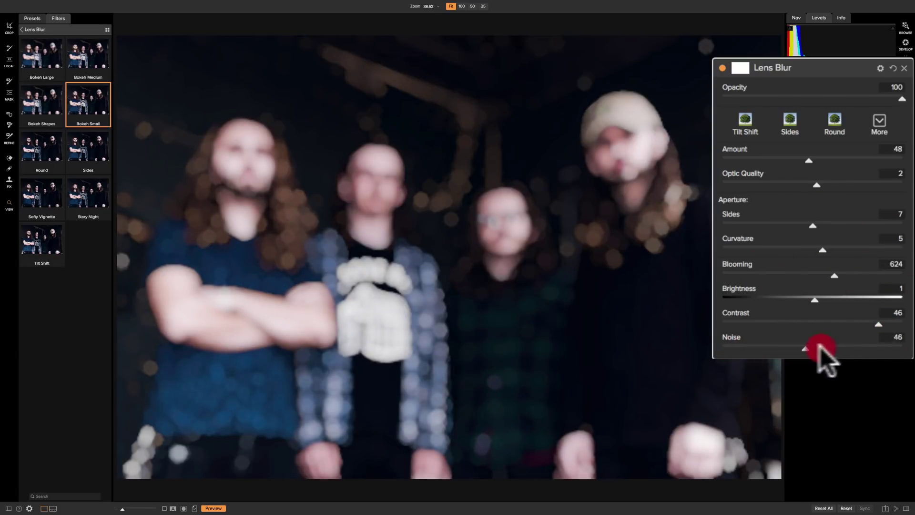
pyautogui.moveTo(758, 346); pyautogui.dragTo(894, 349)
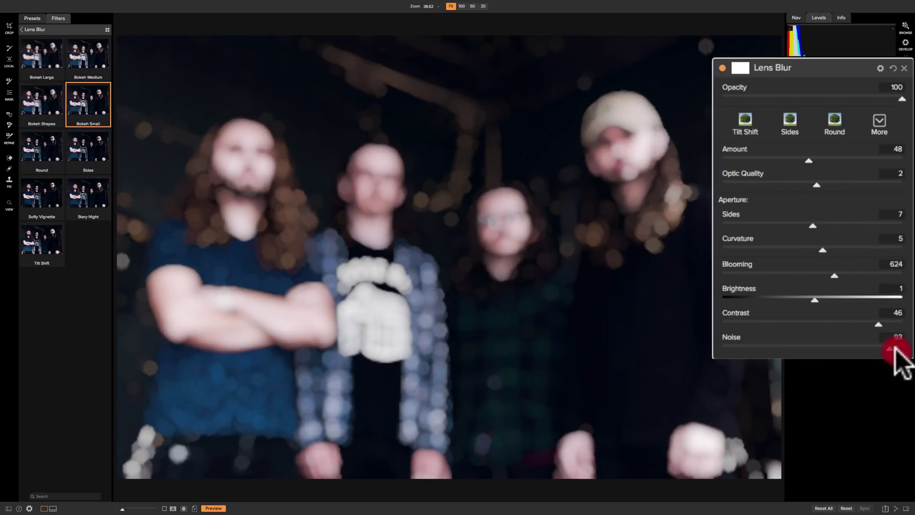
pyautogui.moveTo(815, 348); pyautogui.dragTo(878, 348)
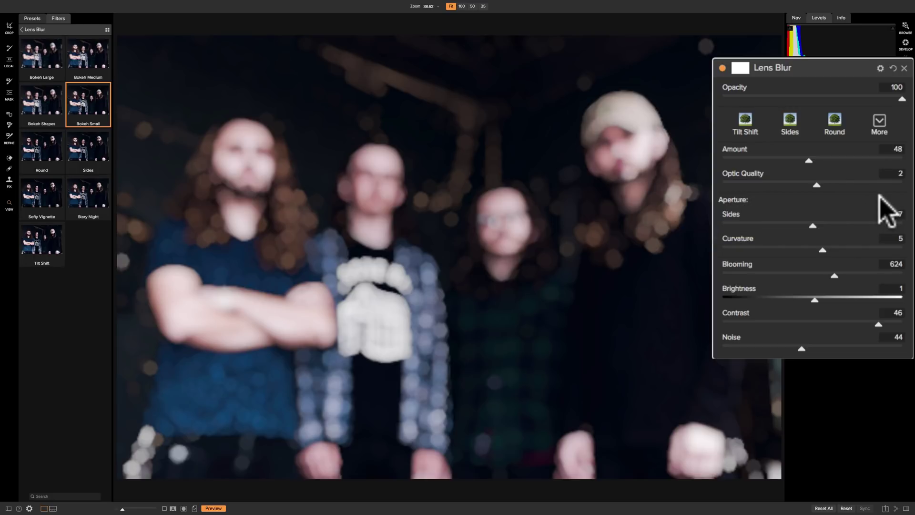
# Step: Reset the Lens Blur filter to its defaults, and set Amount to 14 and Curvature to 28
pyautogui.click(892, 68)
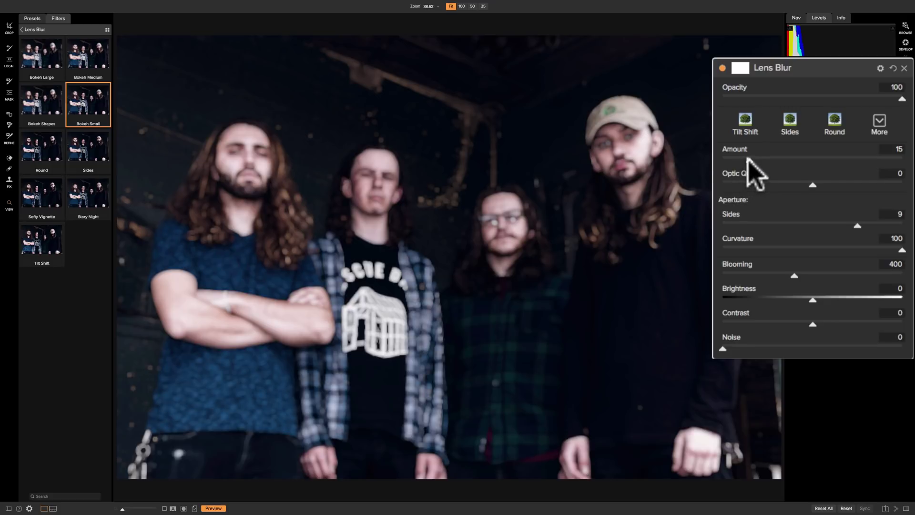
pyautogui.moveTo(747, 158)
pyautogui.mouseDown()
pyautogui.moveTo(773, 163)
pyautogui.moveTo(750, 157)
pyautogui.mouseUp()
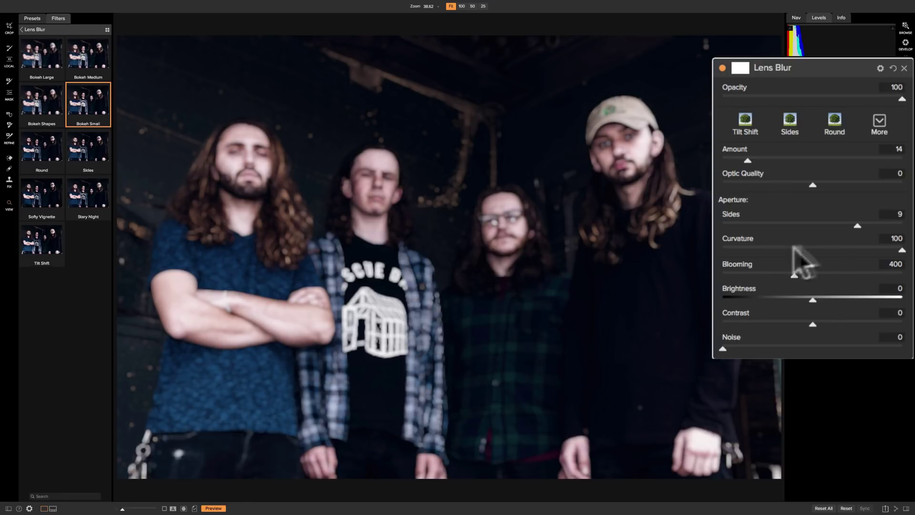
pyautogui.moveTo(899, 247); pyautogui.dragTo(856, 228)
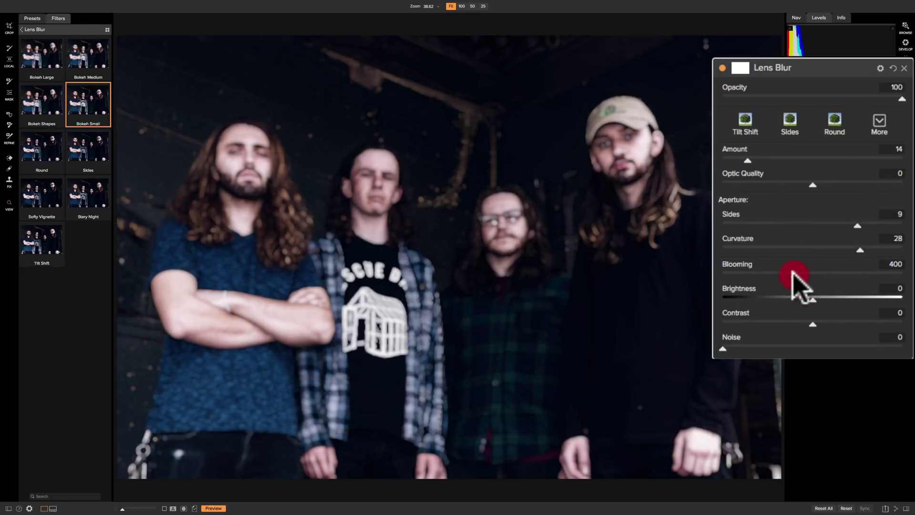
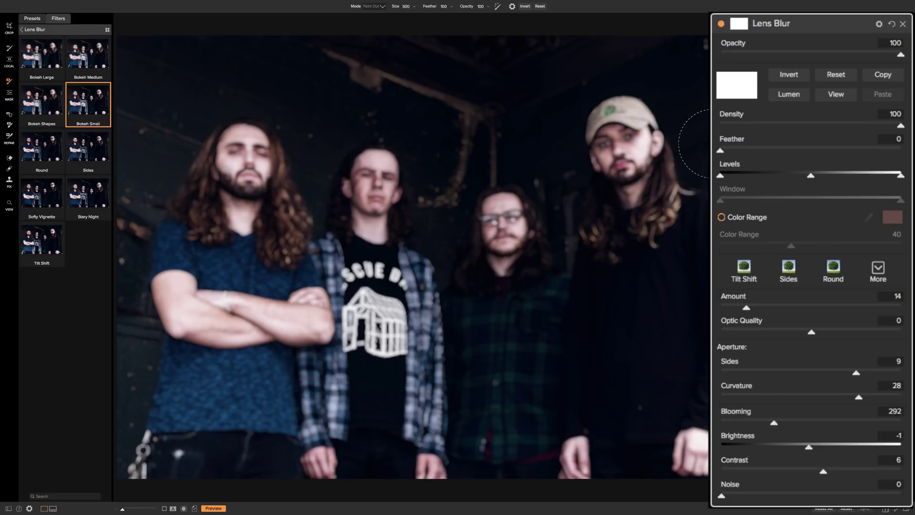
# Step: Enlarge the masking brush to size 700 and paint the Lens Blur out in one stroke across the four men's faces
pyautogui.press(']')
pyautogui.press(']')
pyautogui.moveTo(711, 143)
pyautogui.mouseDown()
pyautogui.moveTo(613, 171)
pyautogui.moveTo(506, 261)
pyautogui.moveTo(397, 242)
pyautogui.moveTo(357, 221)
pyautogui.moveTo(359, 196)
pyautogui.moveTo(280, 193)
pyautogui.moveTo(164, 162)
pyautogui.mouseUp()
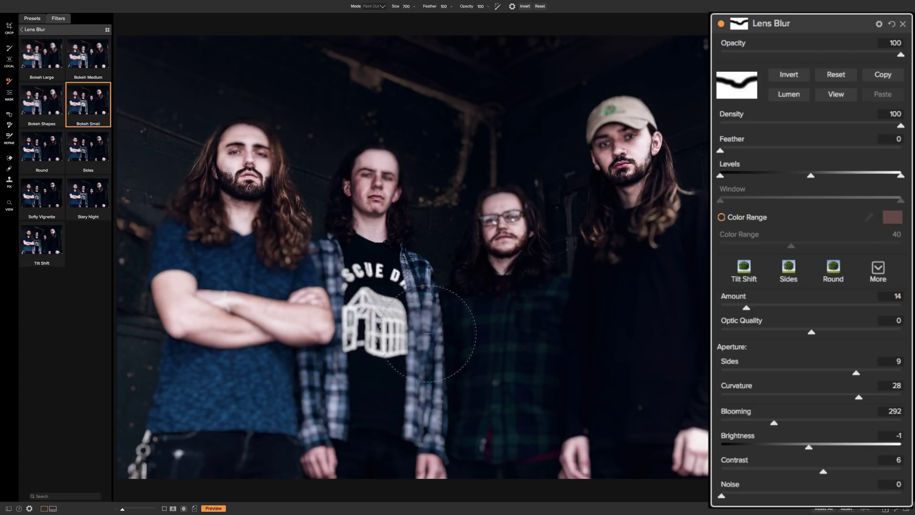
# Step: Shrink the masking brush to size 250 and paint the remaining blur out of each of the four faces
pyautogui.press('[')
pyautogui.press('[')
pyautogui.press('[')
pyautogui.press('[')
pyautogui.press('[')
pyautogui.moveTo(630, 136)
pyautogui.mouseDown()
pyautogui.moveTo(606, 142)
pyautogui.moveTo(634, 152)
pyautogui.moveTo(646, 143)
pyautogui.moveTo(644, 155)
pyautogui.mouseUp()
pyautogui.moveTo(498, 213)
pyautogui.mouseDown()
pyautogui.moveTo(503, 243)
pyautogui.moveTo(530, 235)
pyautogui.moveTo(476, 227)
pyautogui.mouseUp()
pyautogui.moveTo(376, 180)
pyautogui.mouseDown()
pyautogui.moveTo(387, 176)
pyautogui.moveTo(362, 165)
pyautogui.moveTo(349, 202)
pyautogui.mouseUp()
pyautogui.moveTo(269, 185)
pyautogui.mouseDown()
pyautogui.moveTo(265, 161)
pyautogui.moveTo(229, 148)
pyautogui.moveTo(254, 149)
pyautogui.moveTo(222, 152)
pyautogui.moveTo(276, 193)
pyautogui.mouseUp()
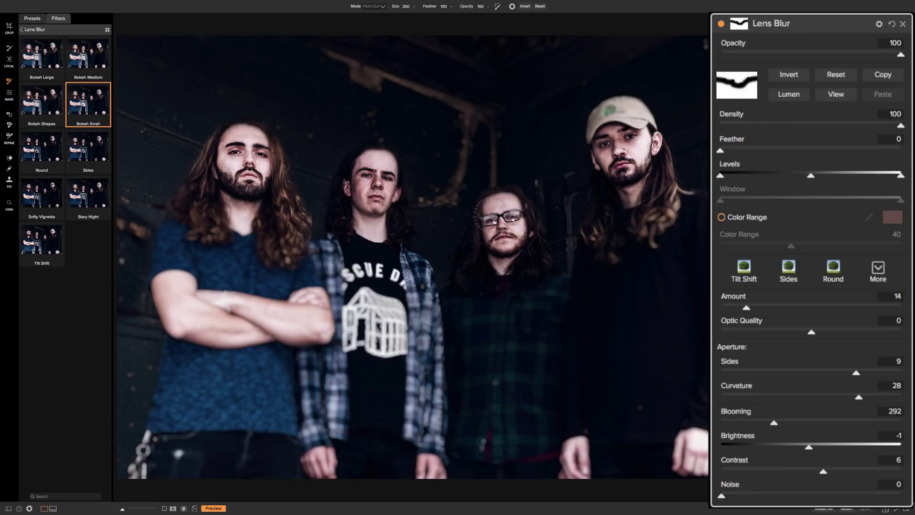
# Step: Reduce the masking brush to size 150 and paint out the blur around the eyes of the two men on the right
pyautogui.press('[')
pyautogui.moveTo(500, 210)
pyautogui.mouseDown()
pyautogui.moveTo(508, 207)
pyautogui.moveTo(498, 206)
pyautogui.mouseUp()
pyautogui.click(498, 206)
pyautogui.moveTo(613, 143); pyautogui.dragTo(621, 143)
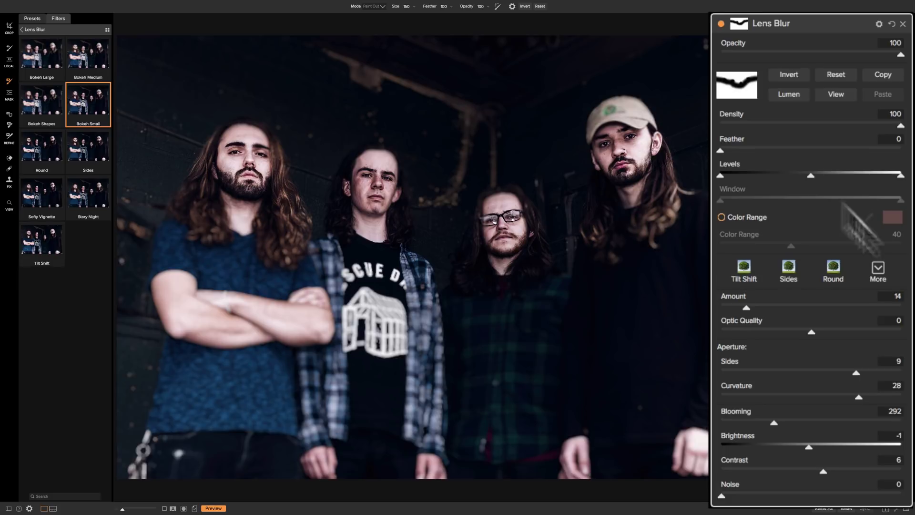
# Step: Set the Lens Blur's Amount to 19, Optic Quality to 32, Curvature to -13 and Blooming to 151
pyautogui.moveTo(747, 305); pyautogui.dragTo(761, 307)
pyautogui.click(755, 306)
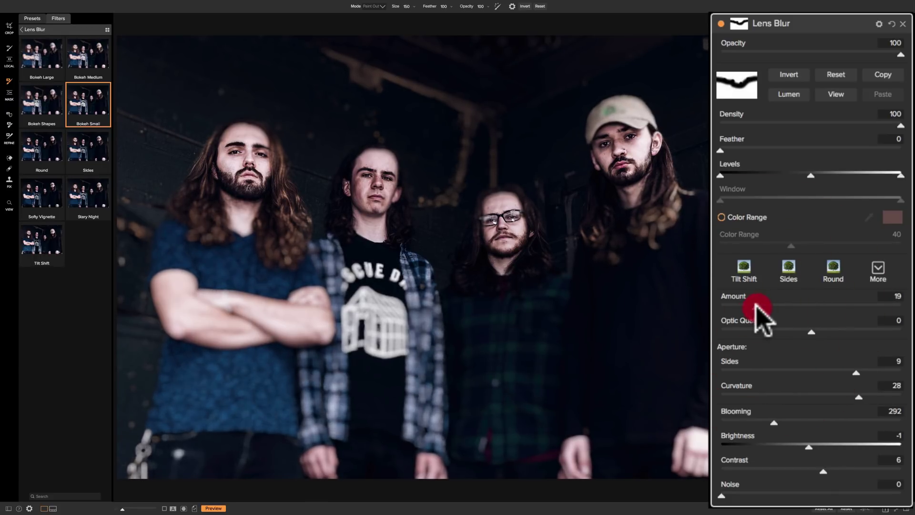
pyautogui.moveTo(808, 333); pyautogui.dragTo(863, 333)
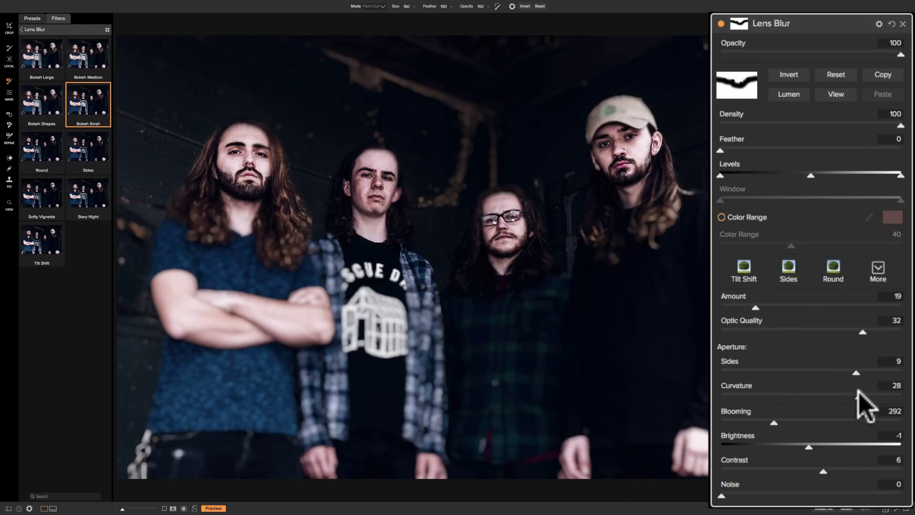
pyautogui.moveTo(858, 397)
pyautogui.mouseDown()
pyautogui.moveTo(792, 398)
pyautogui.moveTo(891, 398)
pyautogui.moveTo(785, 394)
pyautogui.moveTo(789, 422)
pyautogui.moveTo(813, 423)
pyautogui.moveTo(731, 422)
pyautogui.moveTo(758, 422)
pyautogui.moveTo(752, 415)
pyautogui.mouseUp()
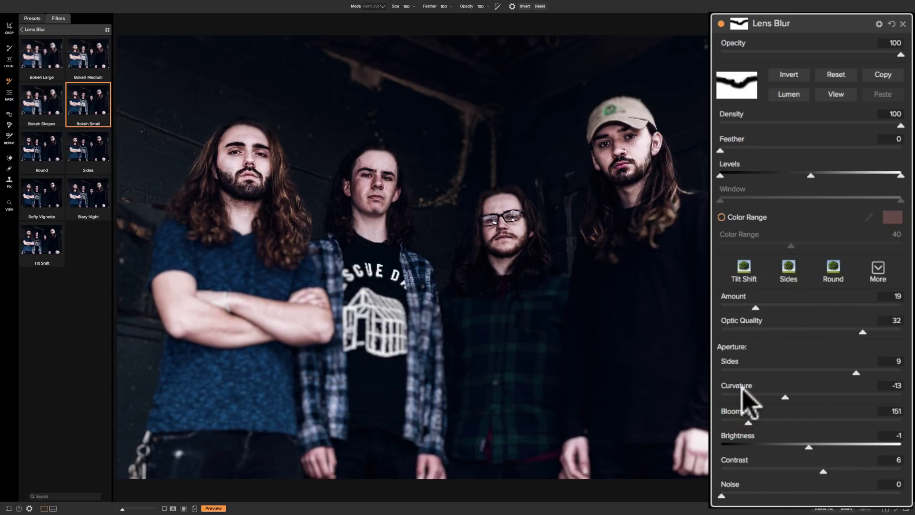